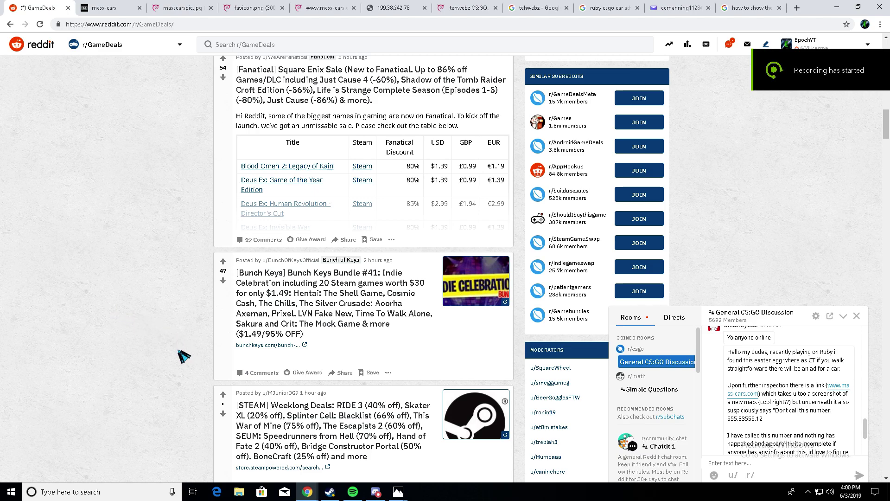
Step: Pop the CS:GO Discussion room into its own maximized window and highlight the message's first line
left_click(832, 316)
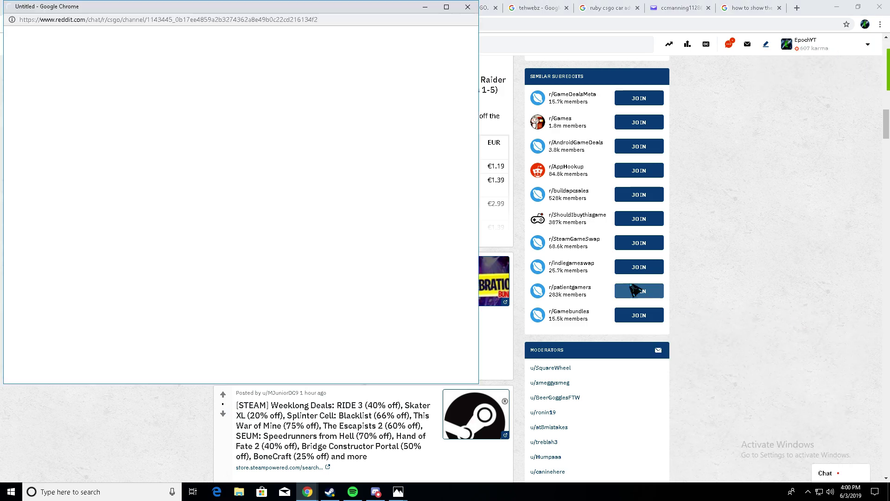
double_click(134, 7)
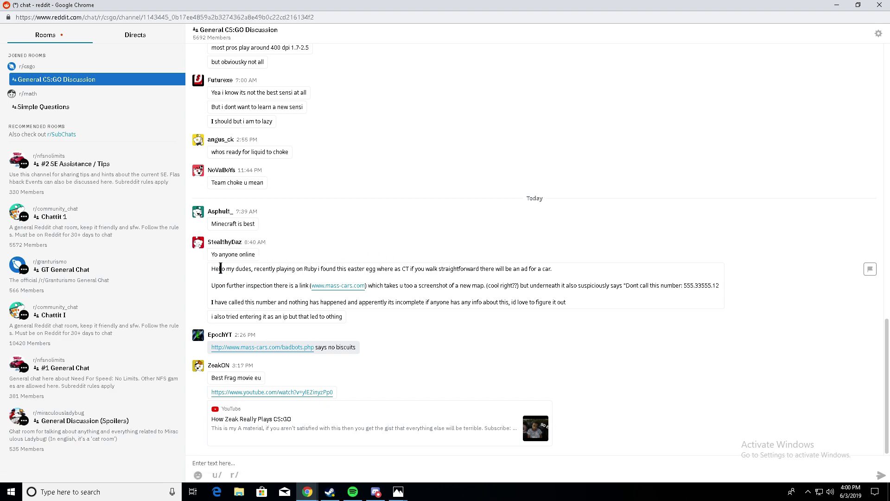
left_click_drag(215, 269, 457, 278)
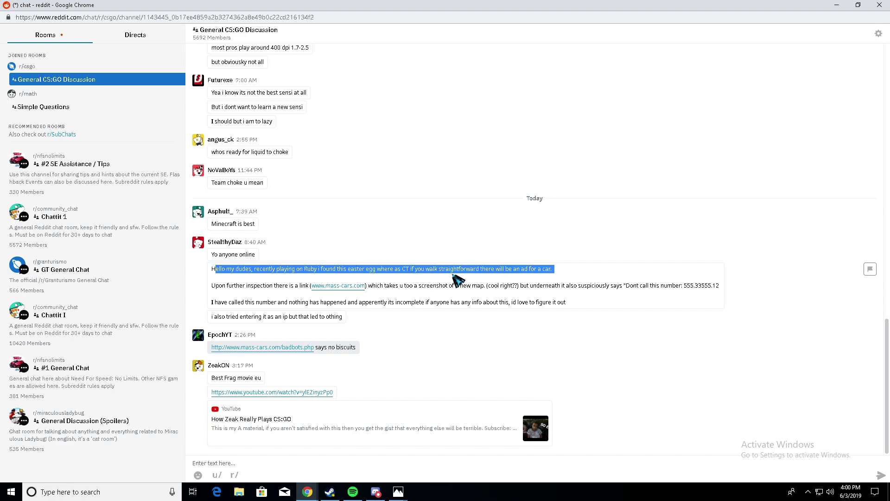
left_click(473, 271)
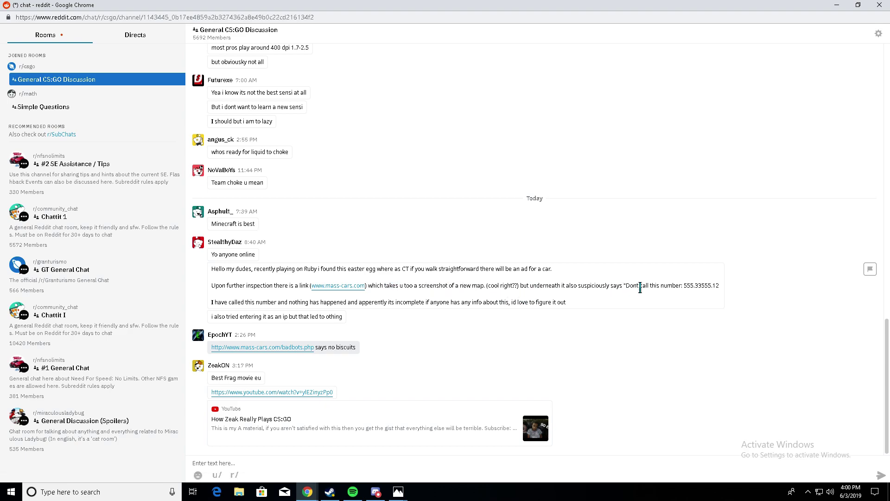
Step: Highlight the phone number and the calling line, then restore the window and move it down-right
mouse_move(689, 285)
left_mouse_down()
mouse_move(727, 293)
mouse_move(719, 287)
left_mouse_up()
left_click(714, 286)
left_click_drag(242, 303, 312, 317)
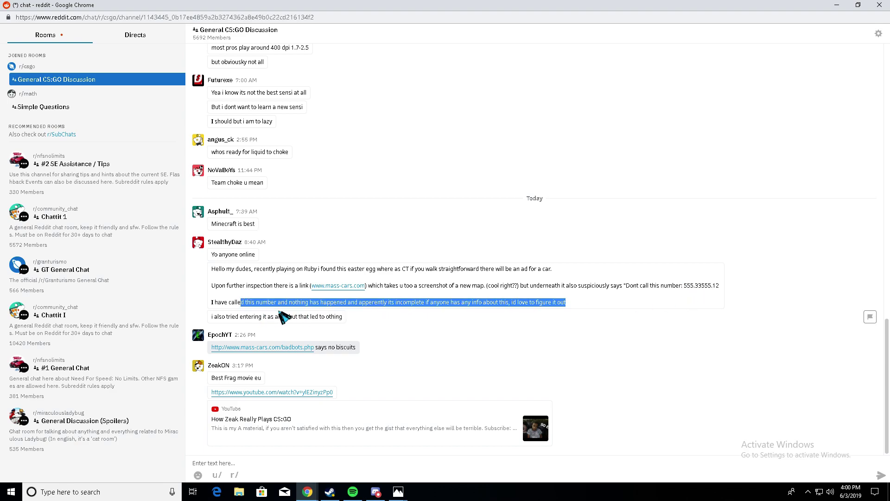
left_click(296, 316)
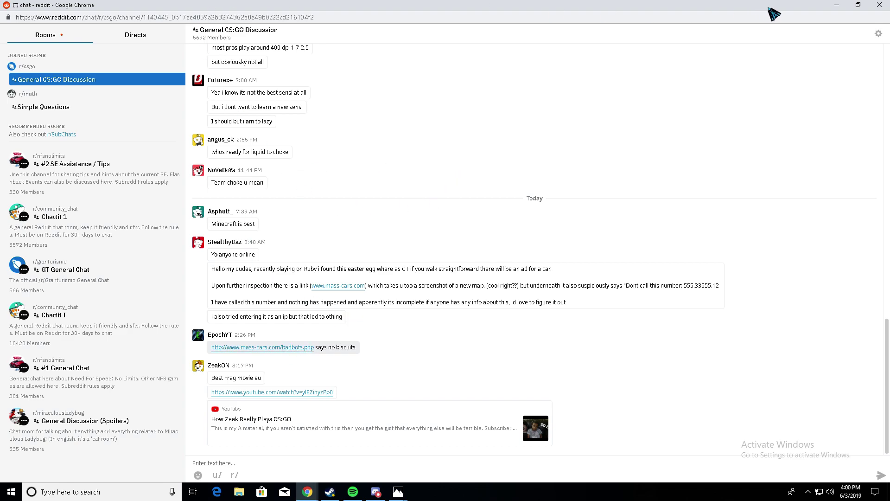
left_click(857, 5)
left_click_drag(256, 9, 359, 138)
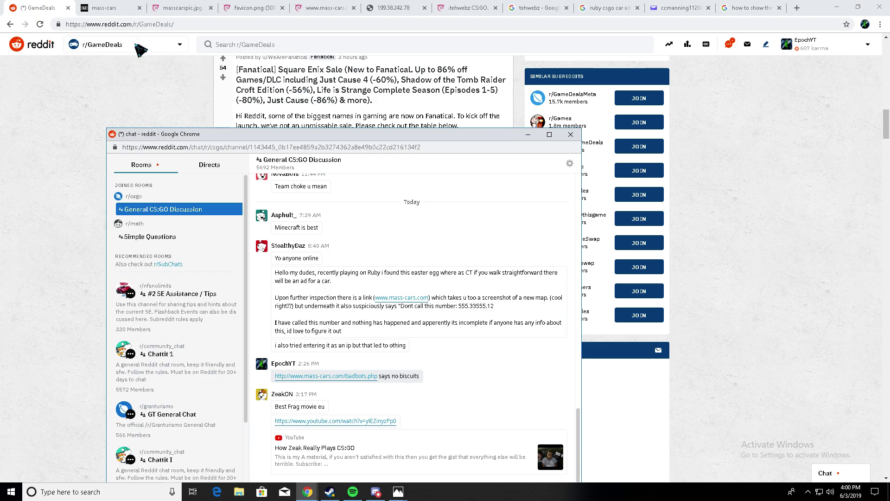
Step: Show mass-cars.com with DevTools closed and select its web address
left_click(113, 9)
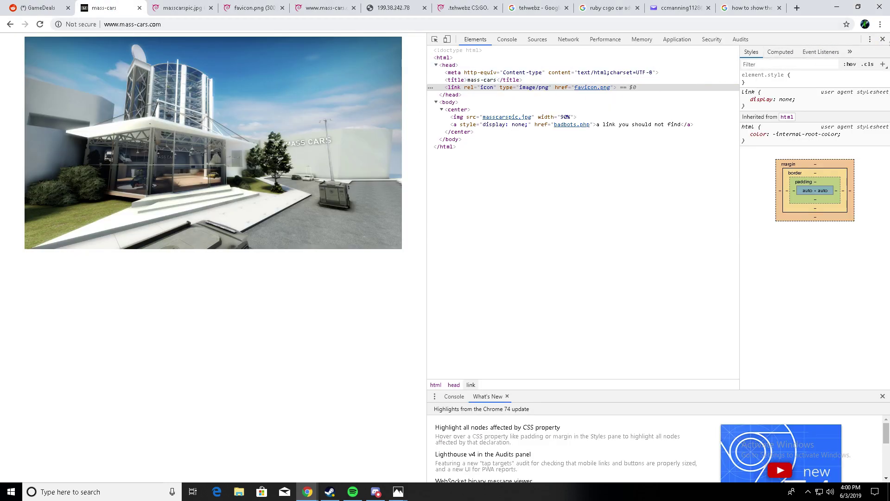
left_click(882, 39)
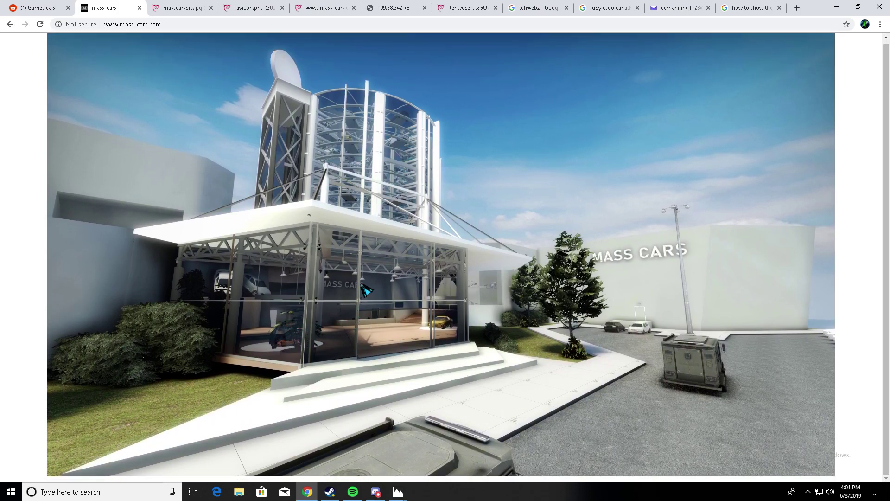
left_click(138, 26)
left_click(192, 25)
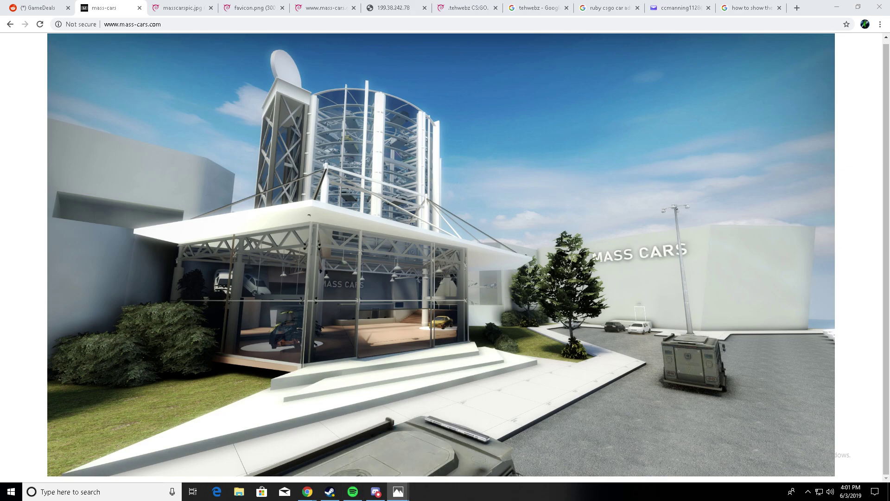
key("alt+Tab")
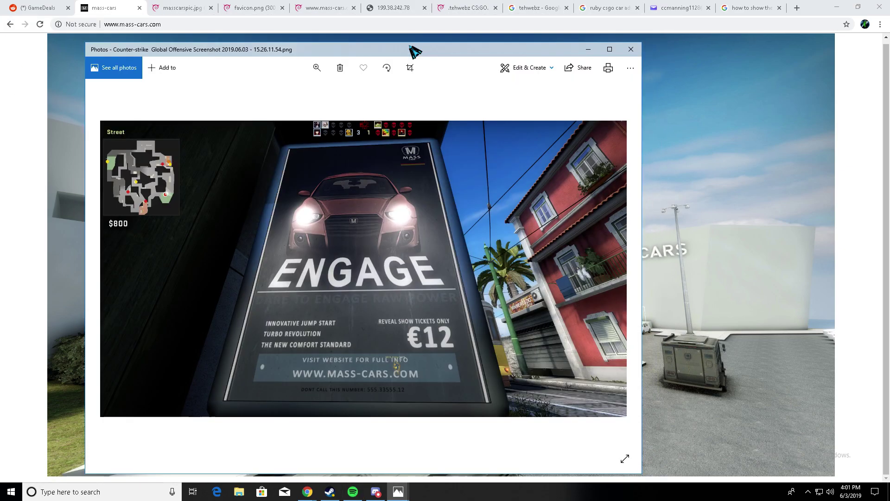
double_click(391, 54)
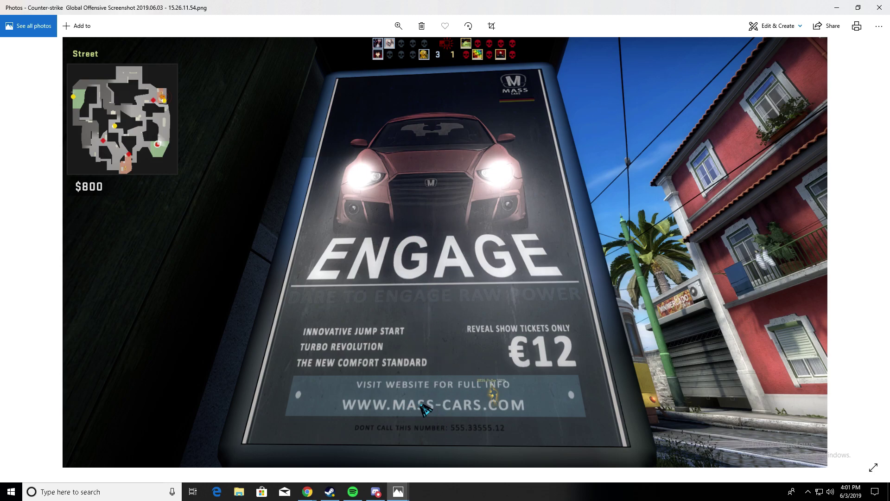
left_click(878, 7)
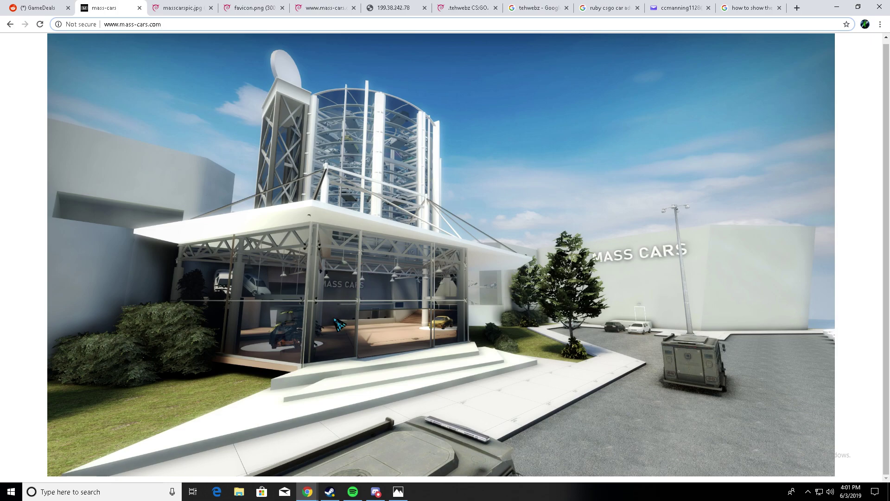
Step: Reset zoom to 100%, inspect the showroom image, and select the hidden badbots.php link
key("ctrl+plus")
key("ctrl+plus")
key("ctrl+minus")
key("ctrl+minus")
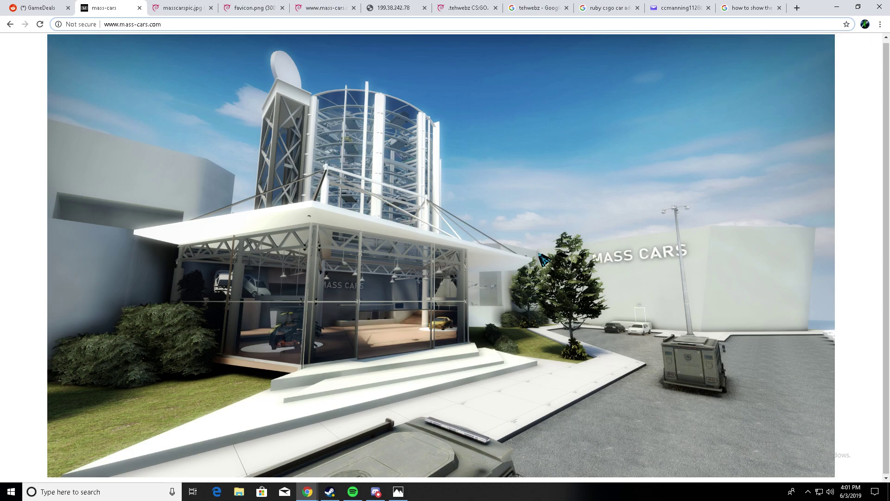
right_click(327, 194)
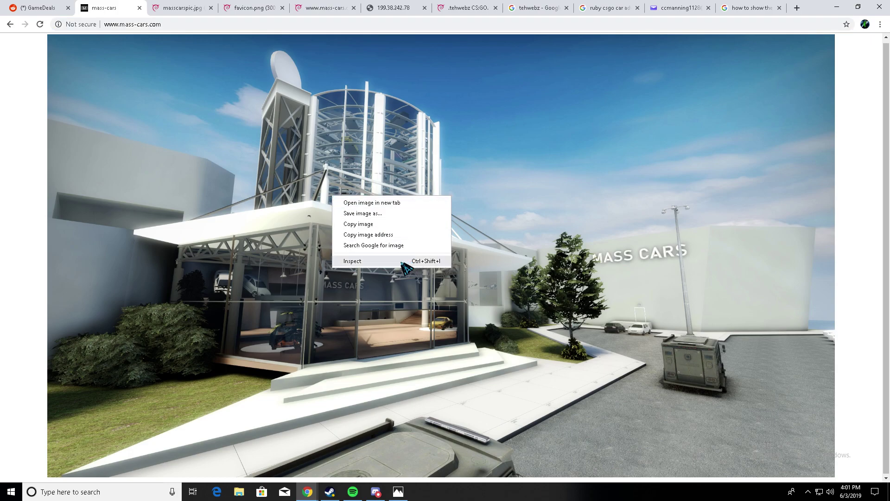
left_click(381, 262)
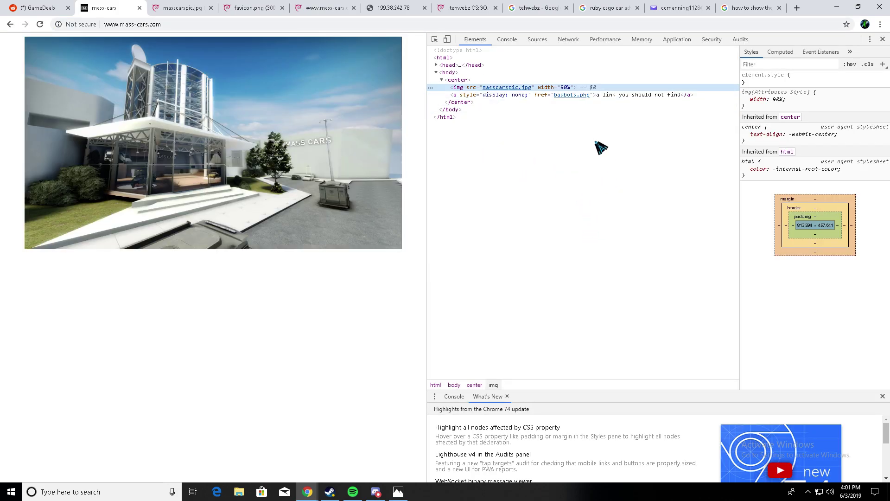
left_click(616, 96)
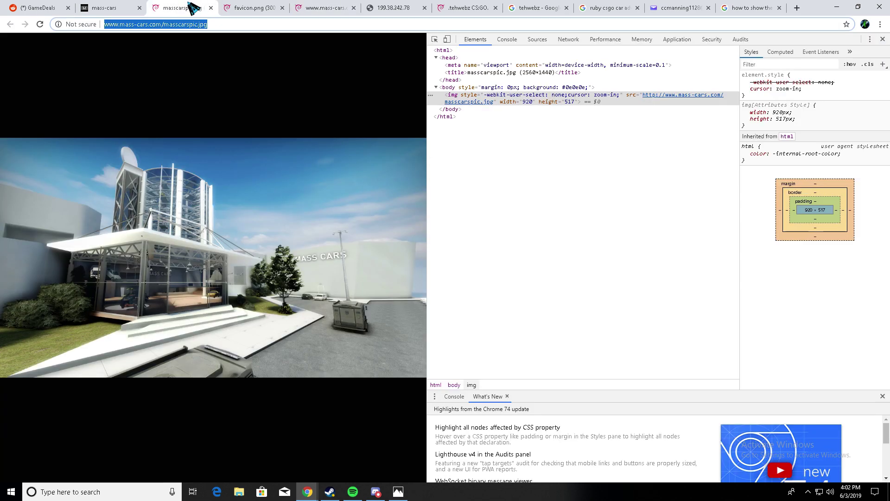
Step: Glance at favicon.png, then expand the mass-cars page's head section in the source
left_click(254, 9)
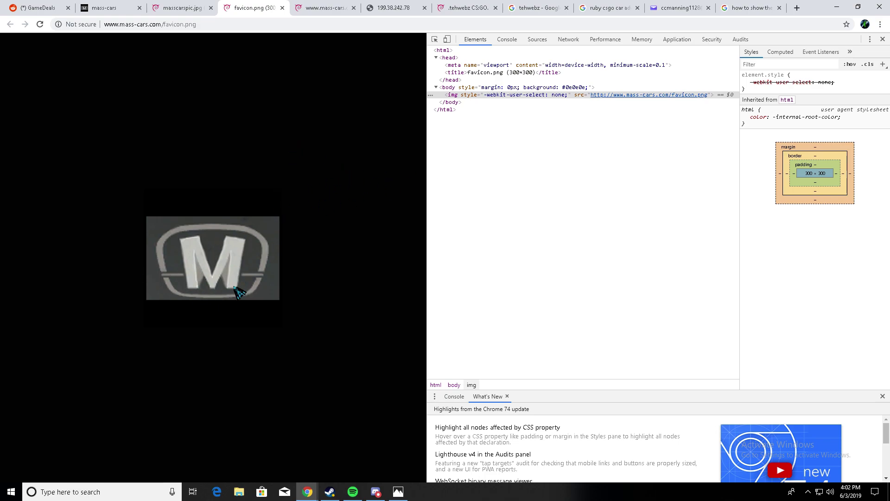
key("ctrl+2")
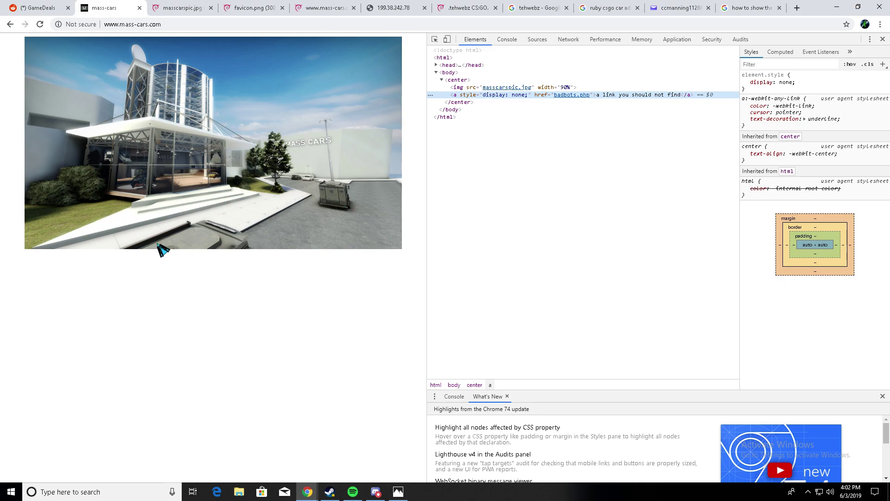
left_click(437, 65)
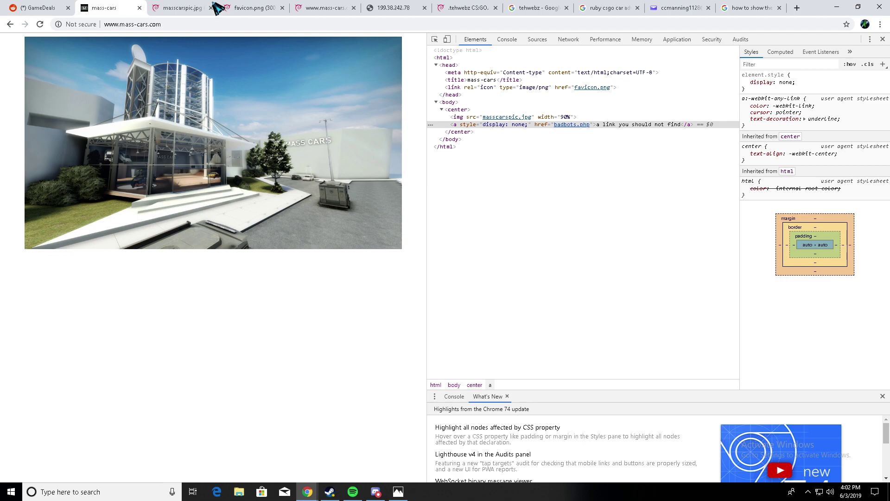
Step: Bring up the masscarspic.jpg car image tab
key("ctrl+4")
left_click(183, 9)
left_click(268, 10)
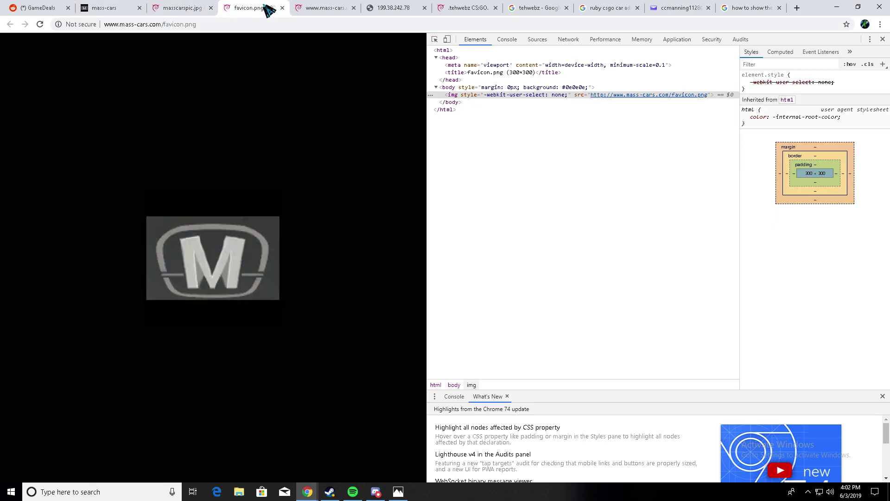
left_click(183, 10)
left_click(229, 10)
left_click(179, 14)
Step: Switch to the csgo.tehwebz.net/index.php server tab
left_click(249, 12)
left_click(181, 11)
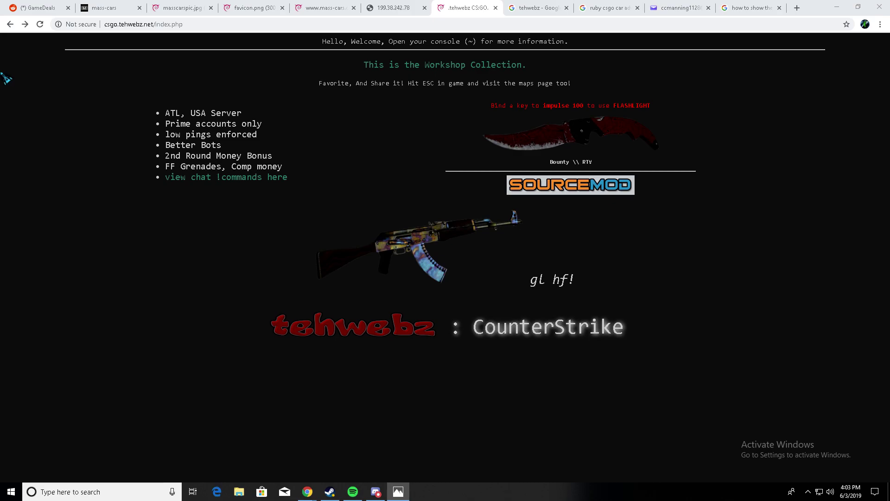
left_click_drag(5, 79, 262, 64)
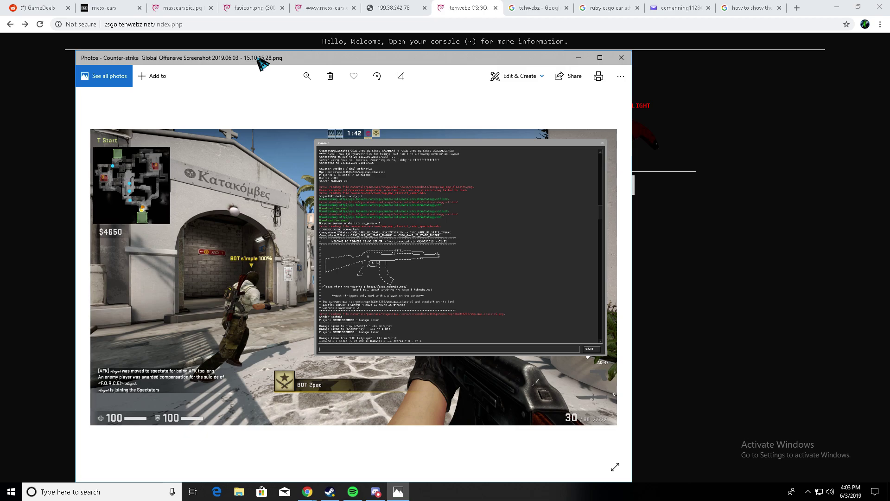
double_click(263, 64)
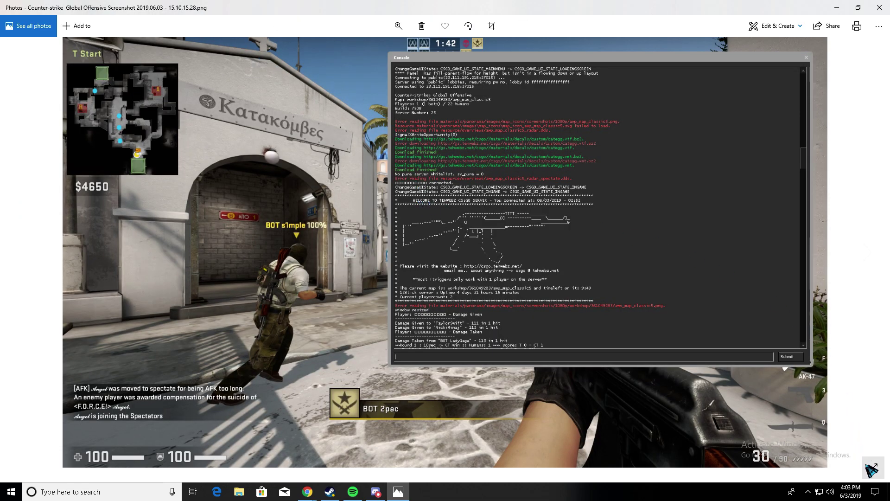
left_click(871, 470)
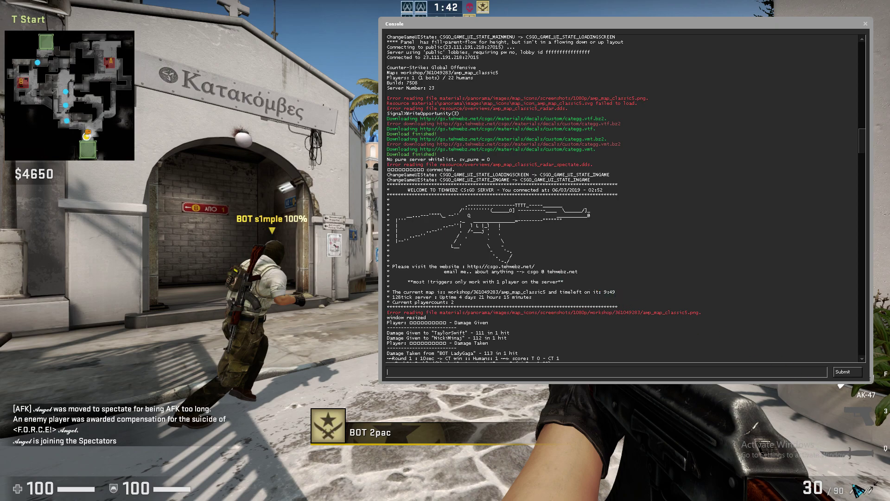
left_click(875, 490)
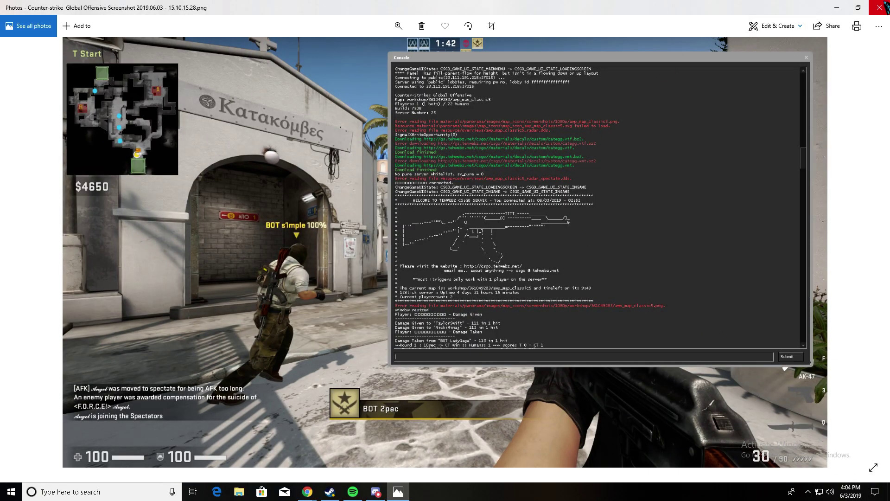
left_click(876, 7)
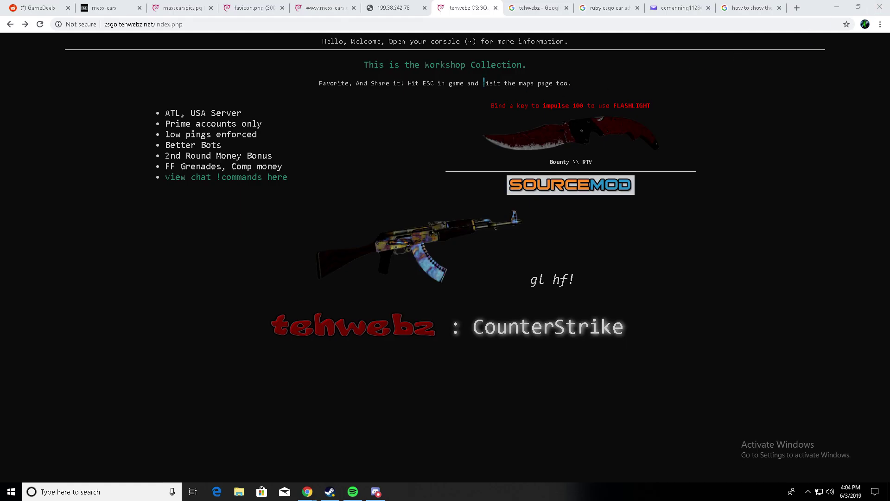
Step: Go to the r/GameDeals page and open its reddit chat
left_click(123, 10)
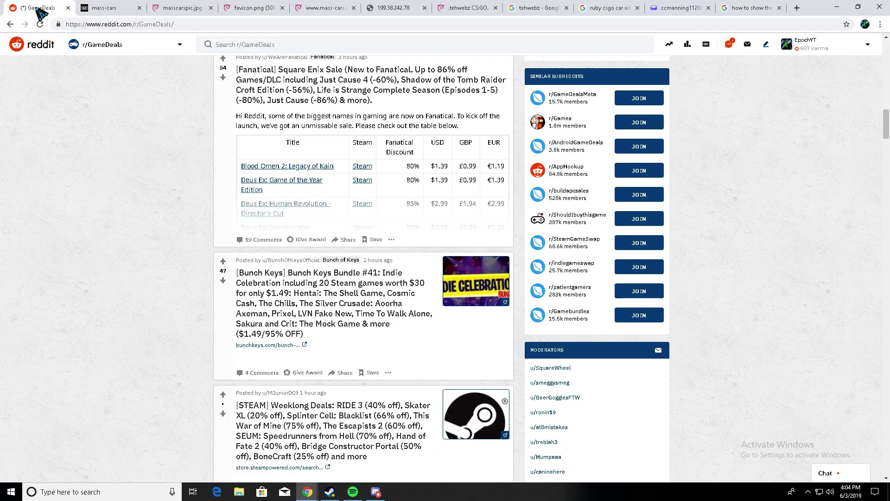
left_click(41, 8)
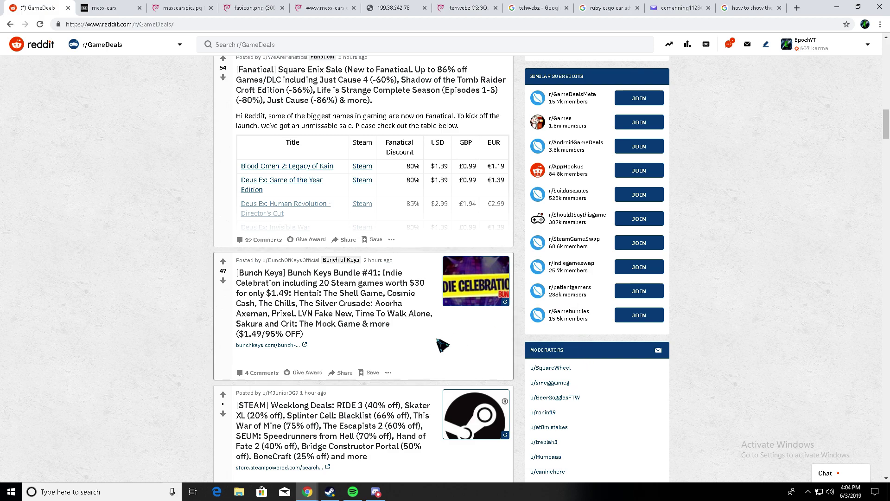
scroll(364, 236, "up", 5)
scroll(388, 234, "up", 5)
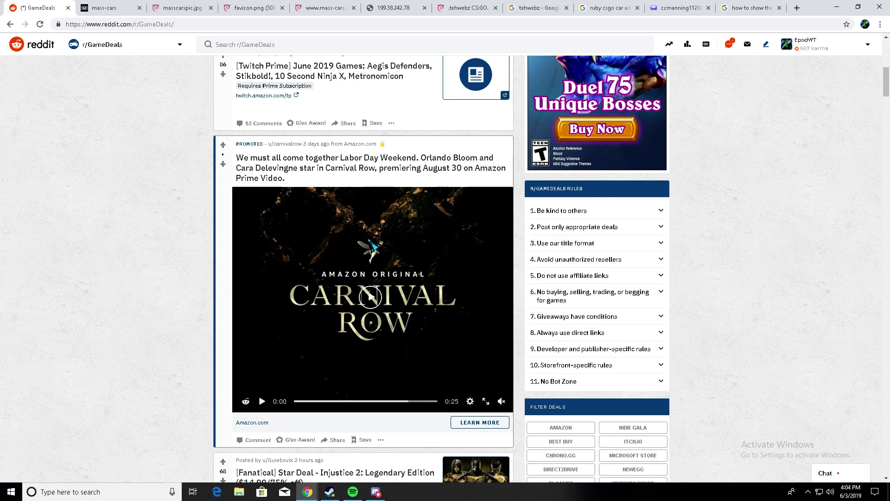
scroll(487, 173, "up", 2)
left_click(728, 44)
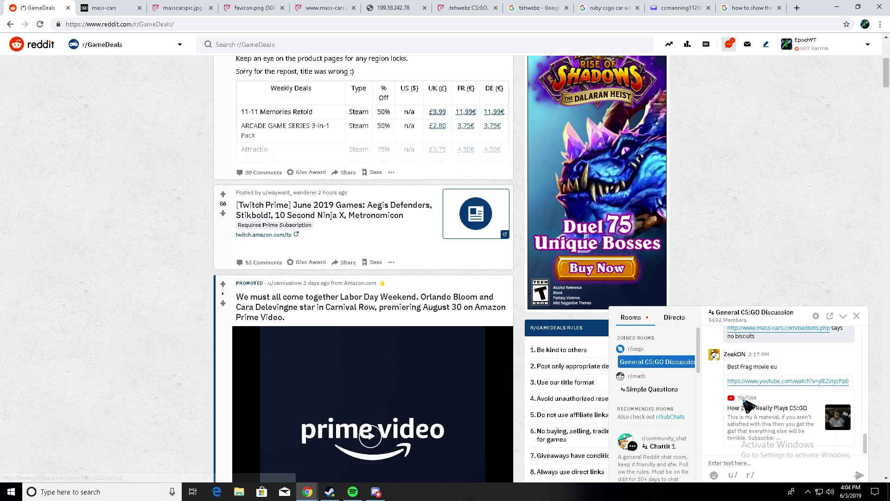
scroll(768, 383, "up", 1)
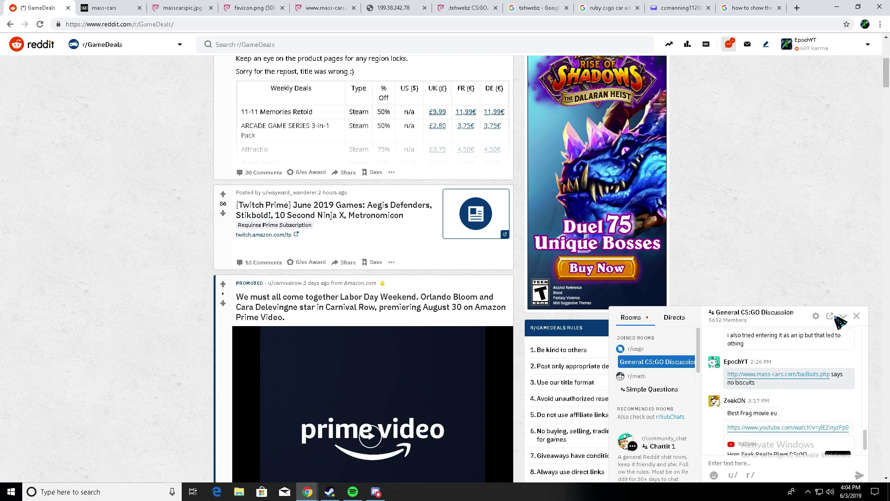
Step: Bring the separate General CS:GO Discussion window to the front and close the small popup
left_click(307, 491)
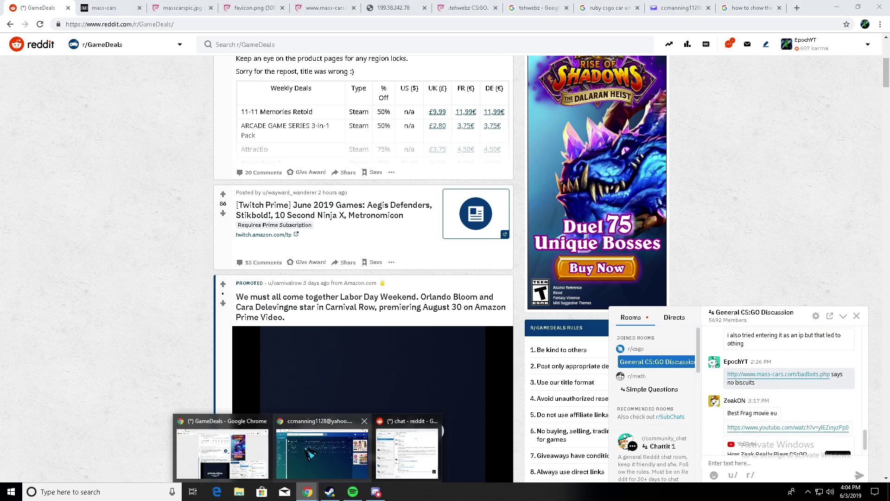
left_click(440, 431)
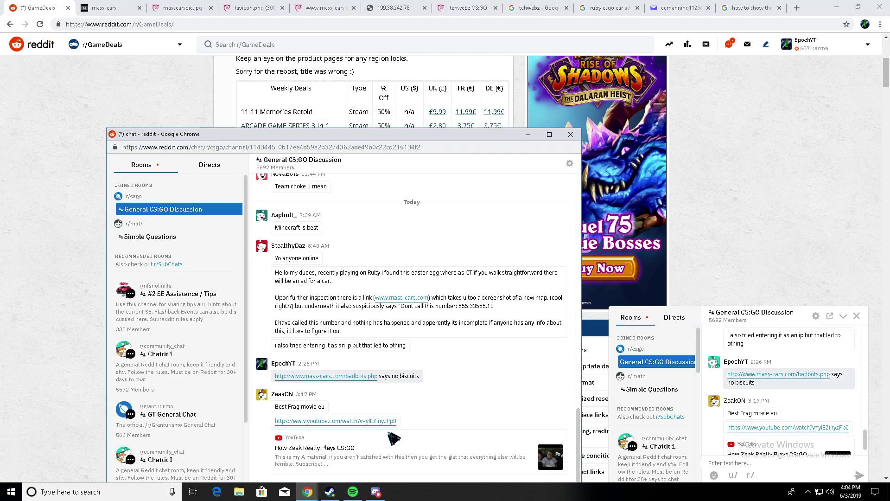
left_click(857, 316)
left_click(396, 451)
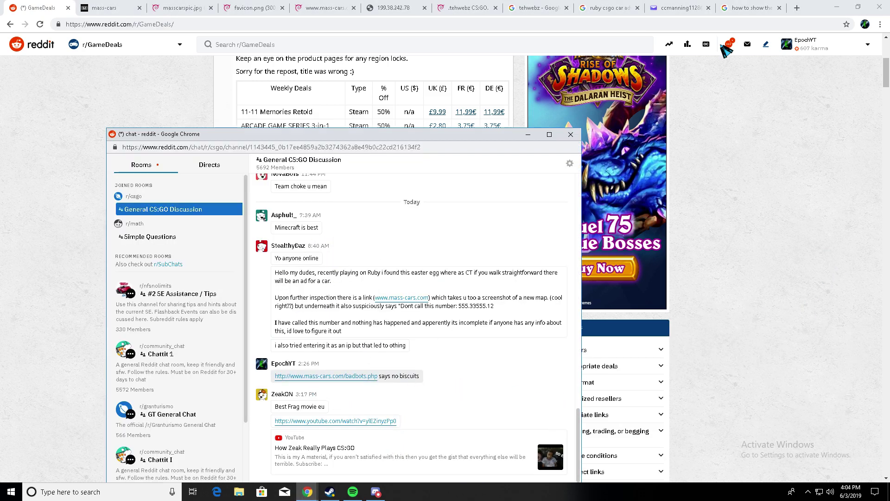
Step: Move through the tehwebz search-results and CS:GO server tabs toward the mass-cars source
left_click(806, 11)
left_click(608, 7)
left_click(540, 8)
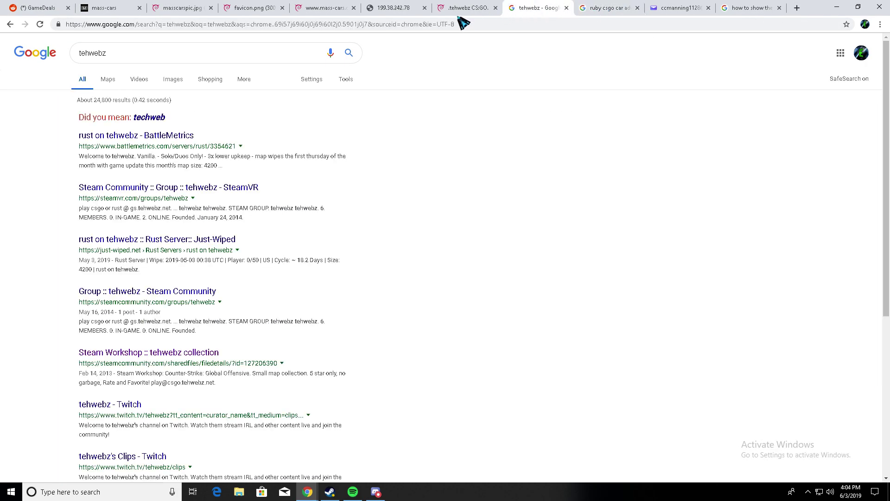
left_click(455, 8)
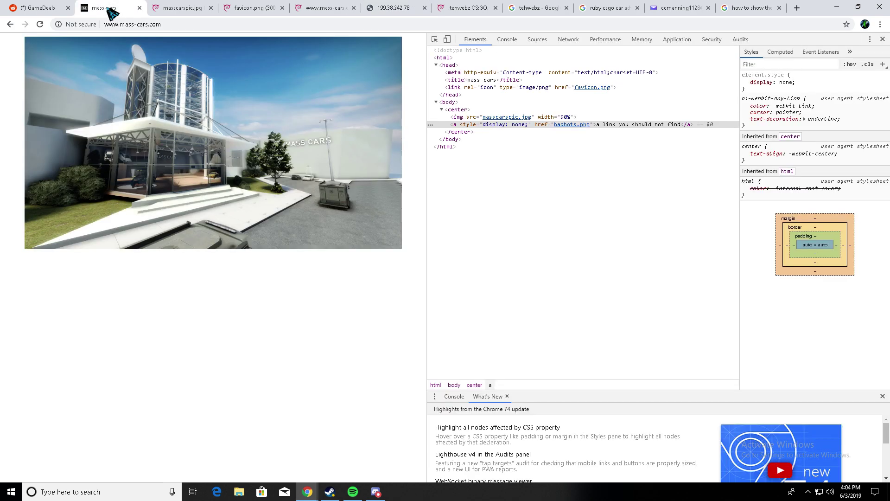
Step: Cycle through the masscarspic.jpg tabs back to the mass-cars page source
left_click(42, 10)
left_click(105, 9)
left_click(171, 8)
left_click(105, 8)
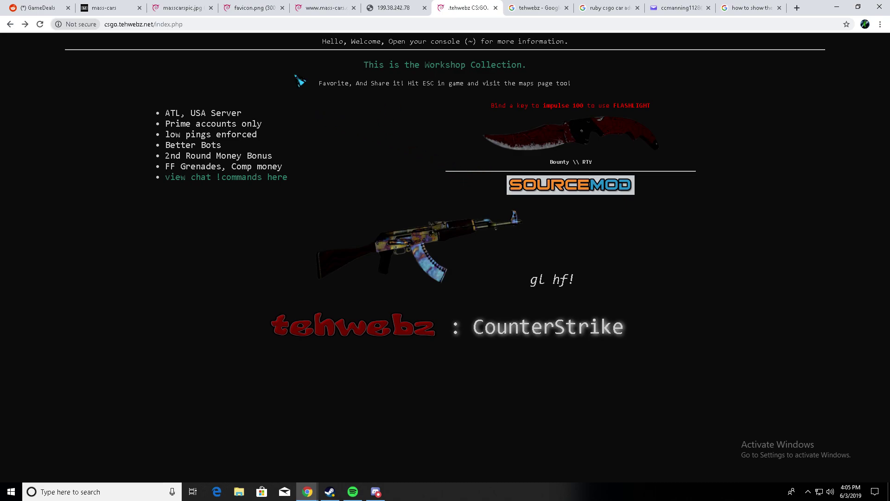
Step: Return to mass-cars.com, close DevTools, then switch between the neighbouring tabs
left_click(103, 8)
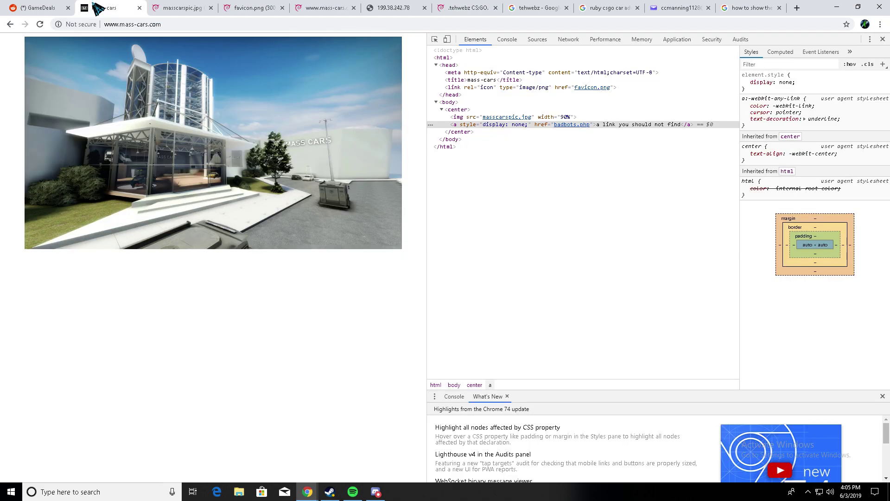
left_click(883, 40)
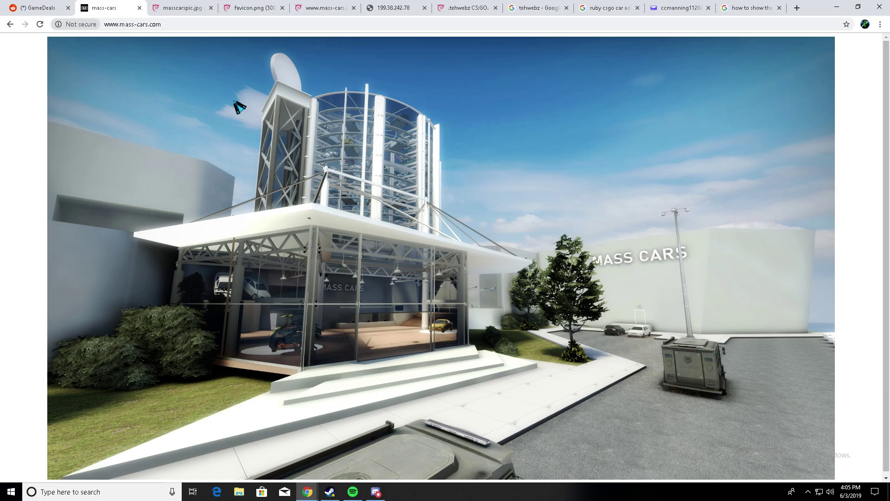
left_click(60, 9)
left_click(118, 11)
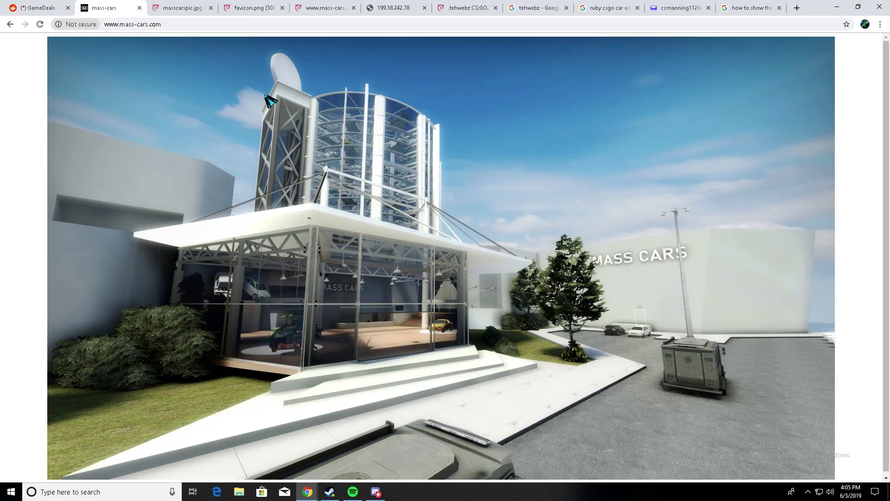